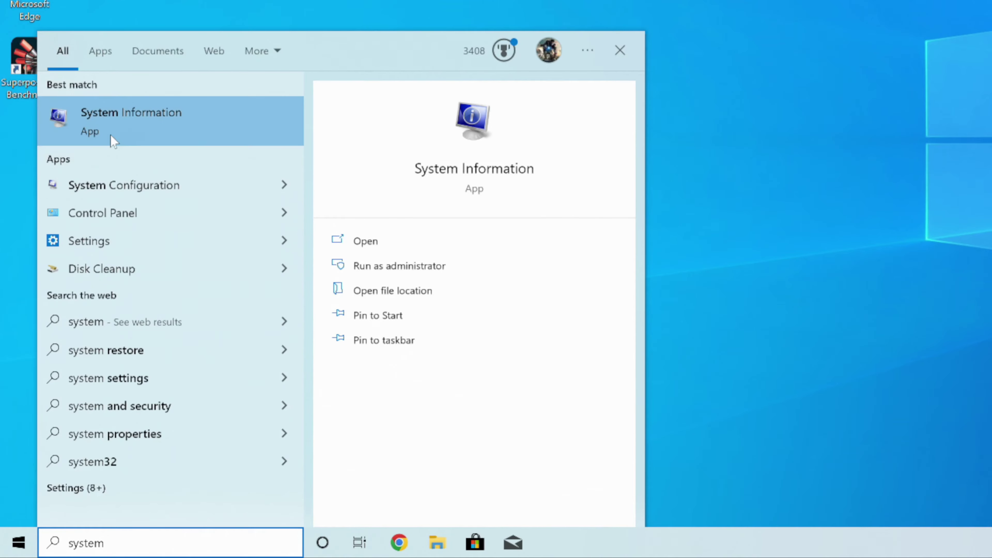
Open System Information from the 'system' search results in Windows Search
left_click(169, 127)
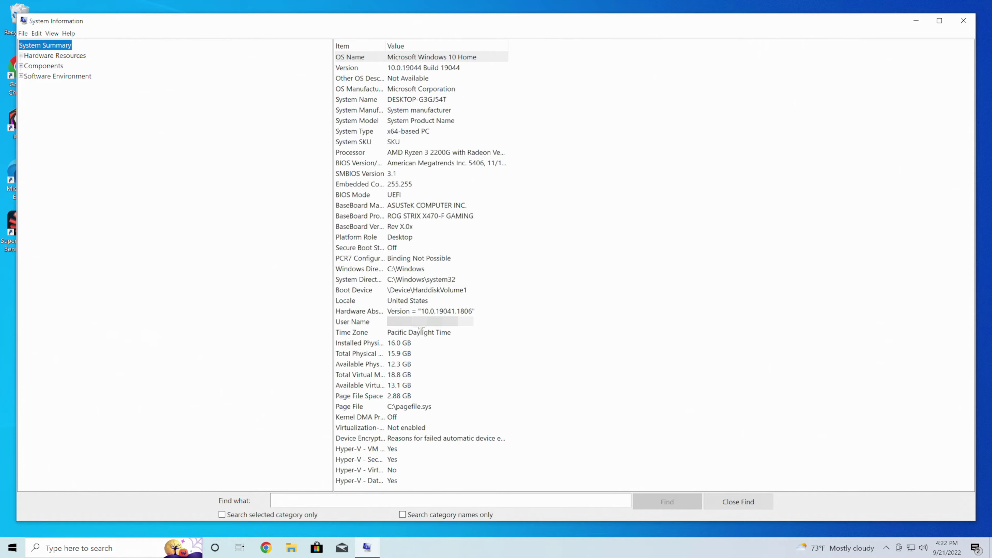
Widen the item column and check the BaseBoard and BIOS rows to confirm BIOS 5406 on ROG STRIX X470-F GAMING
left_click(398, 206)
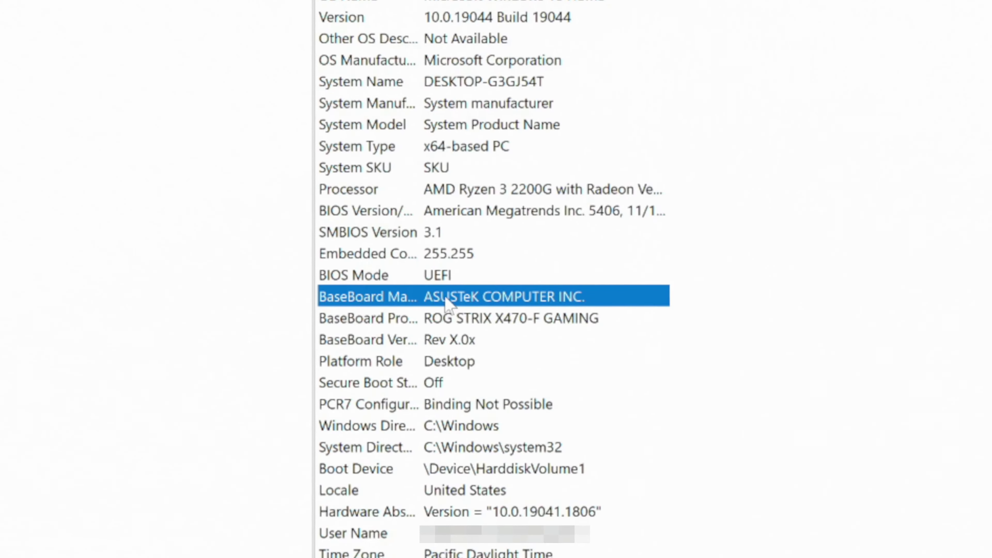
left_click(359, 211)
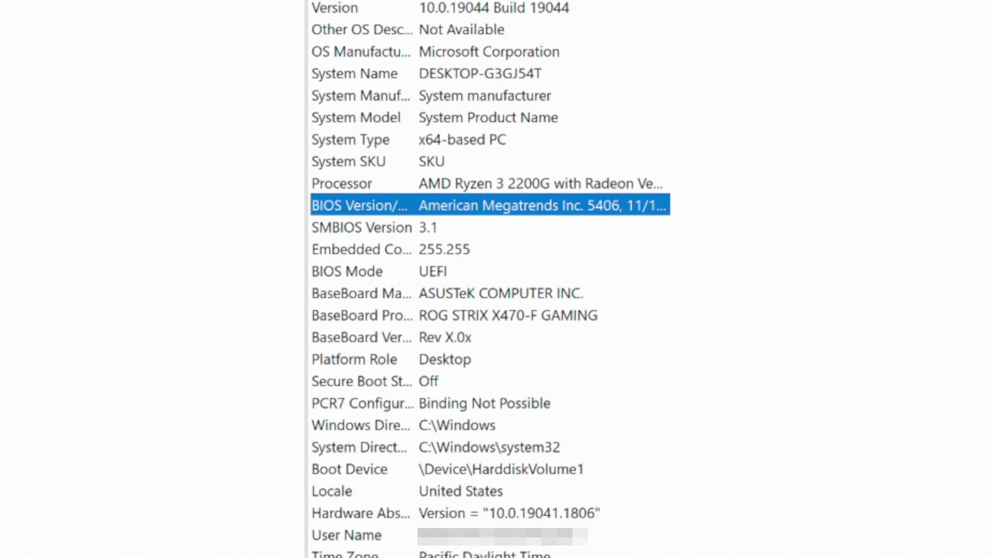
left_click_drag(415, 0, 504, 0)
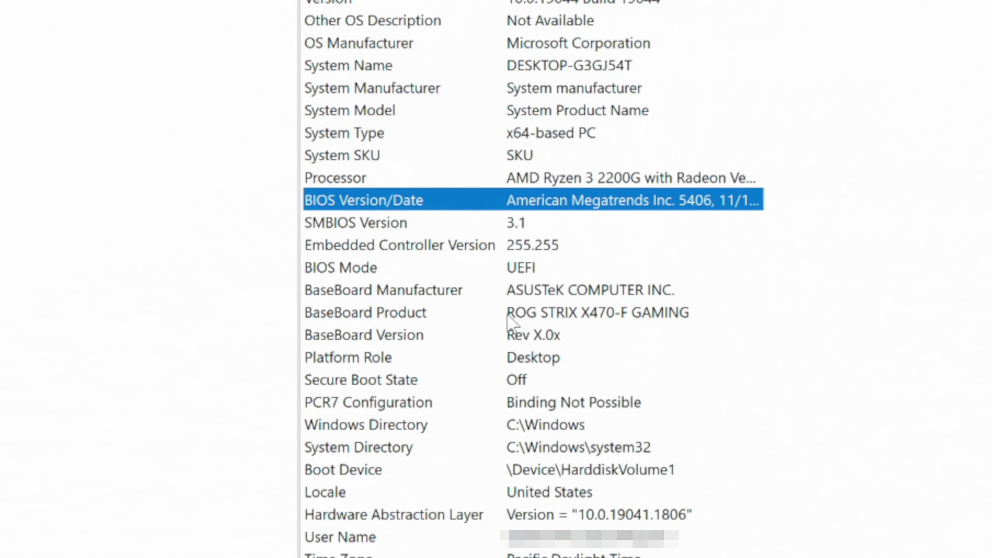
left_click(507, 314)
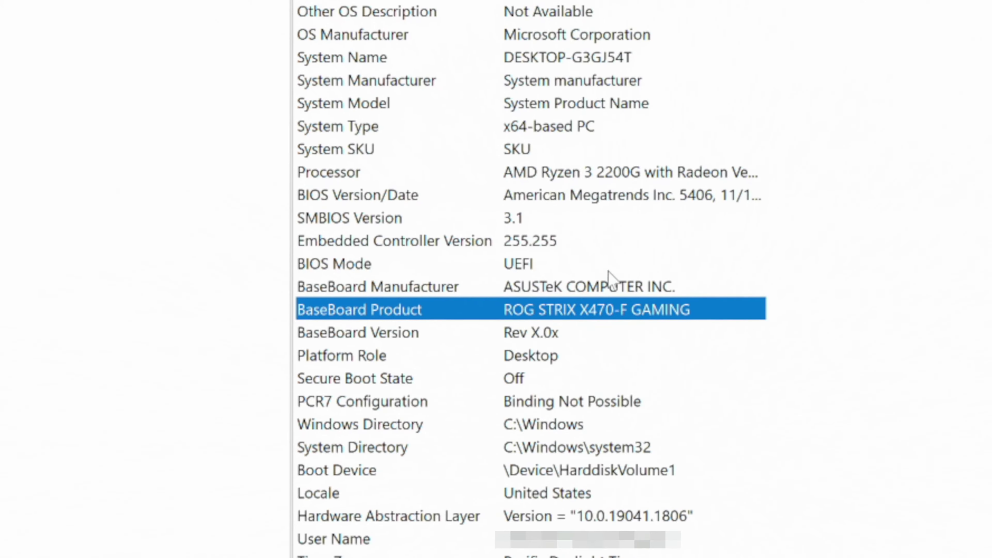
left_click(690, 200)
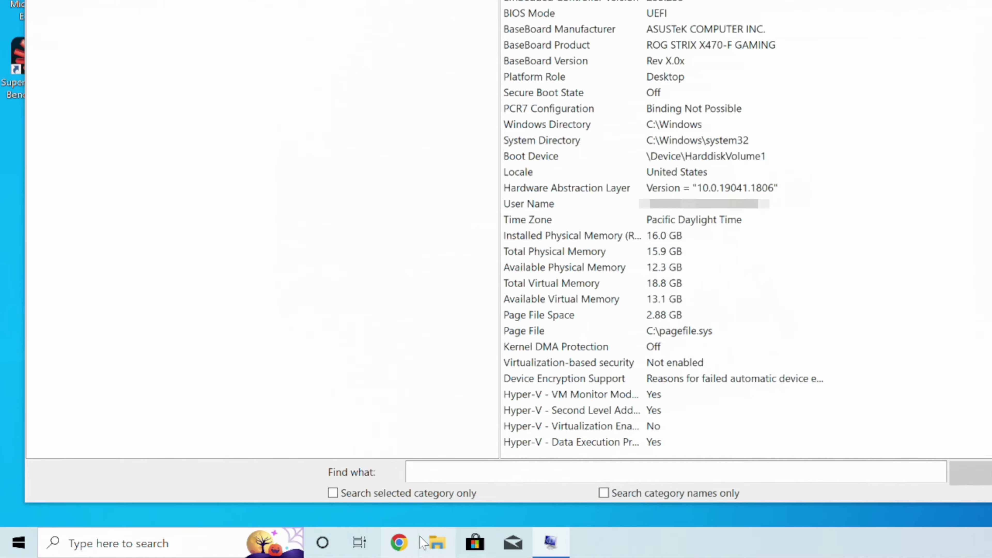
Search 'asus' in a new Chrome tab and pick the STRIX X470-F GAMING suggestion
left_click(398, 542)
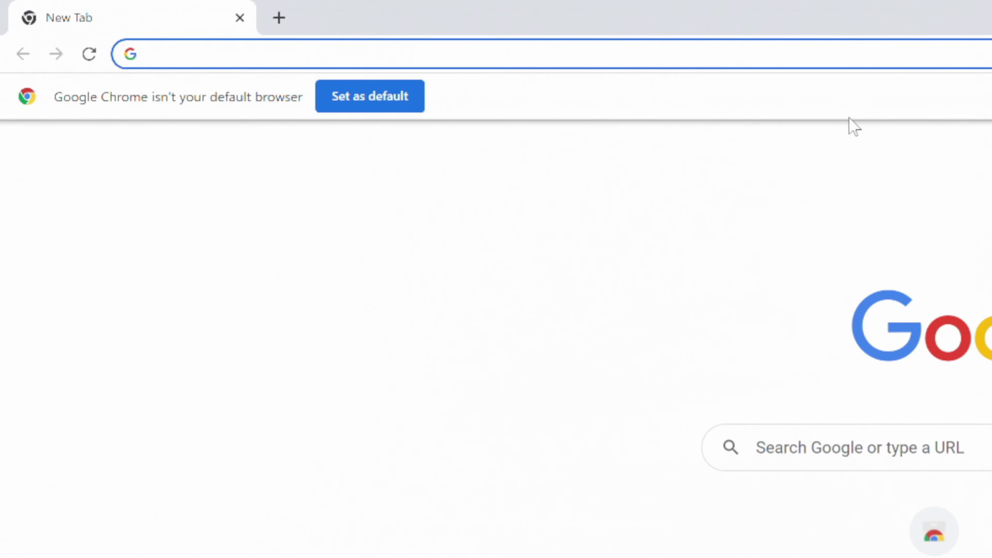
type("asus")
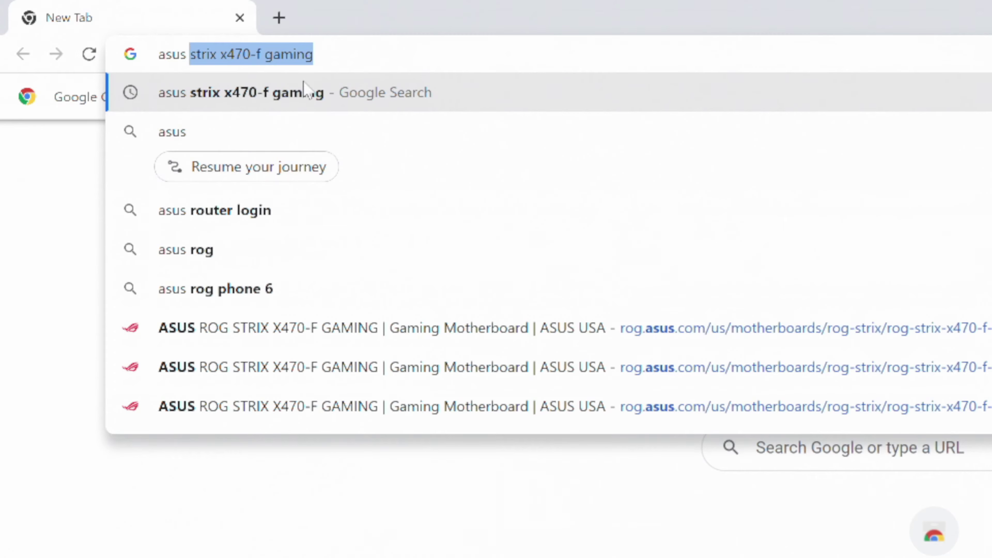
left_click(261, 104)
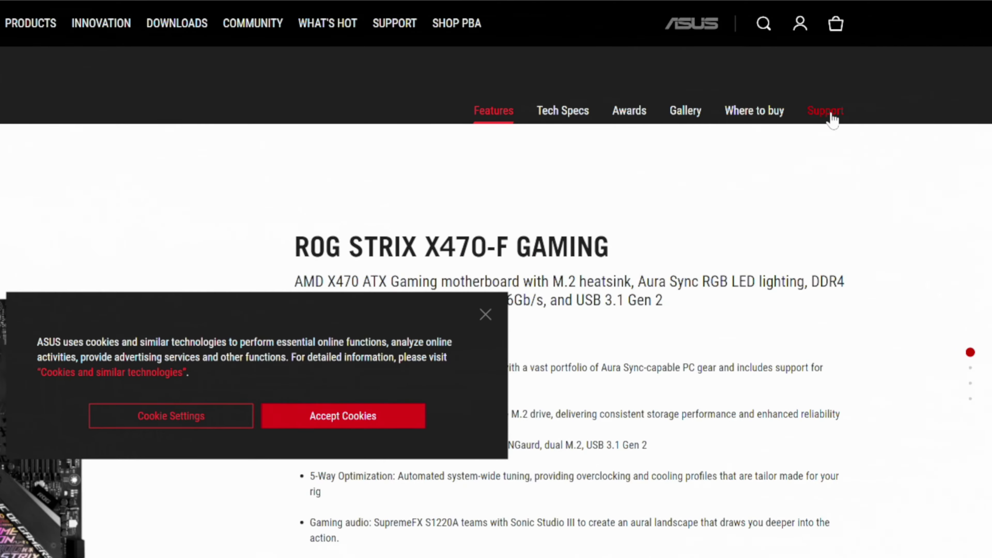
Open the board's Support page, dismiss the cookie notice and go to Driver & Tools
left_click(832, 112)
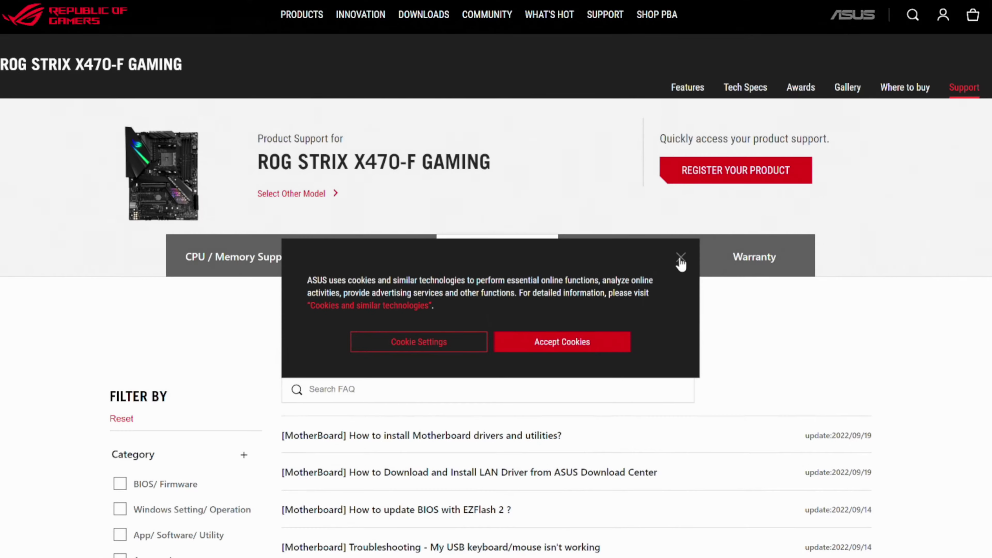
left_click(681, 258)
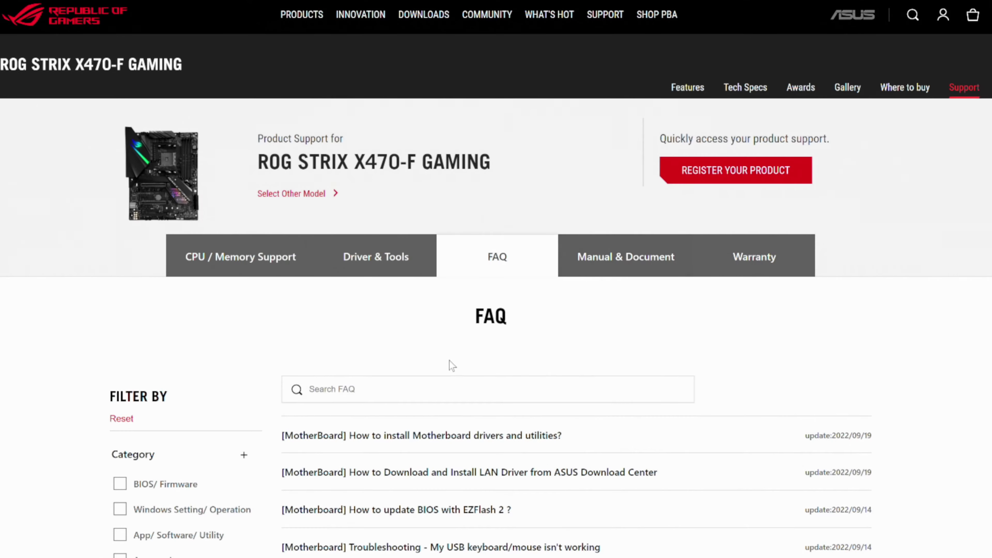
left_click(375, 269)
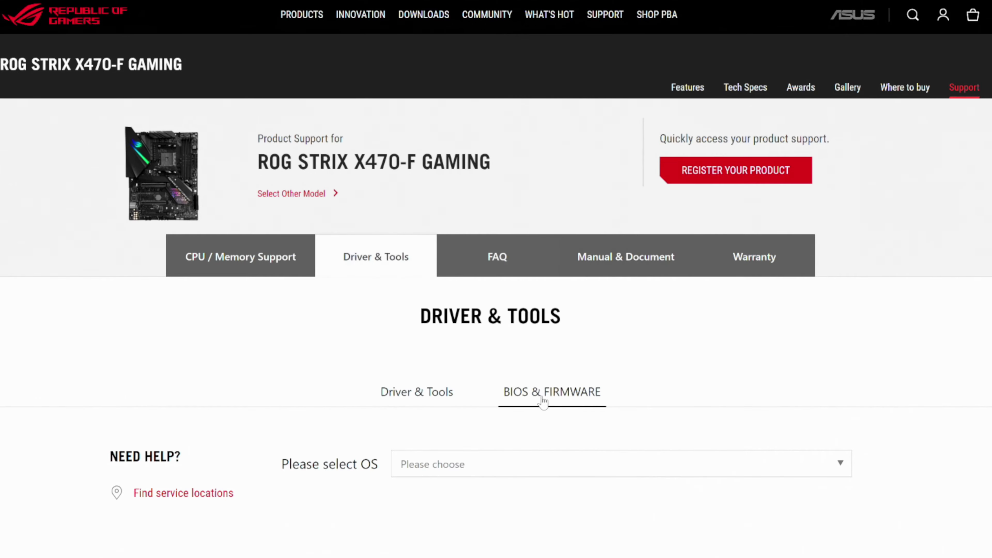
scroll(550, 410, "down", 5)
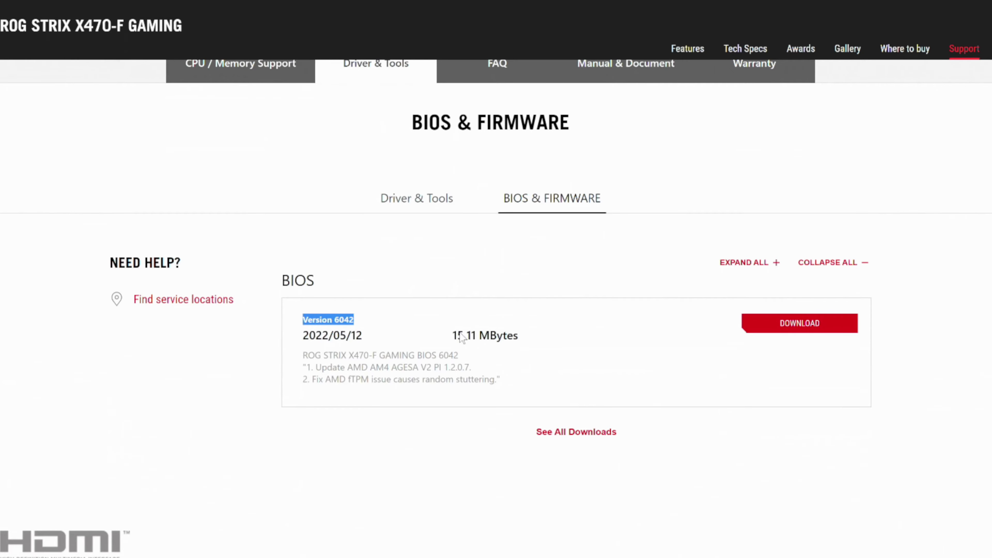
Show all BIOS downloads and scroll the list, with Version 6042 newest above 6024 and 5861
left_click(601, 433)
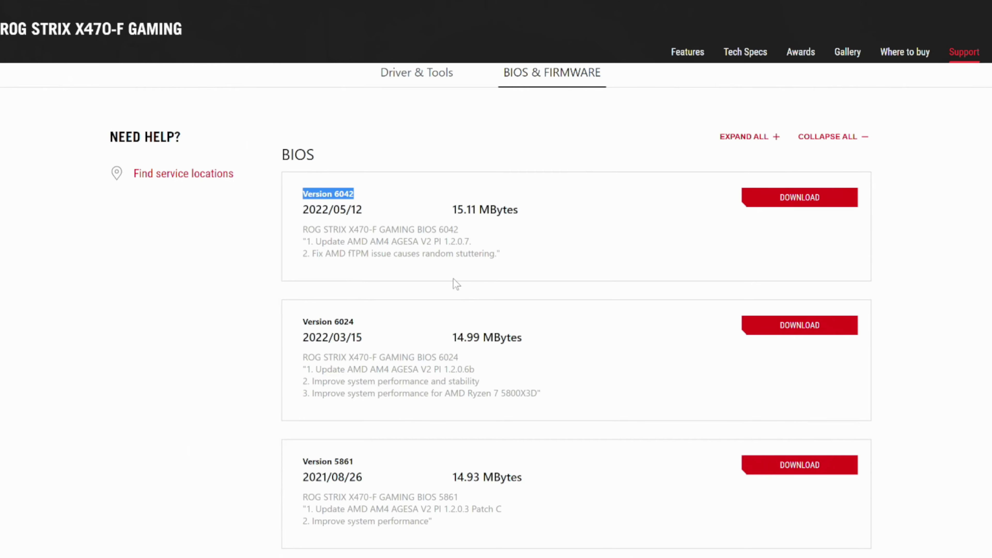
scroll(453, 278, "down", 8)
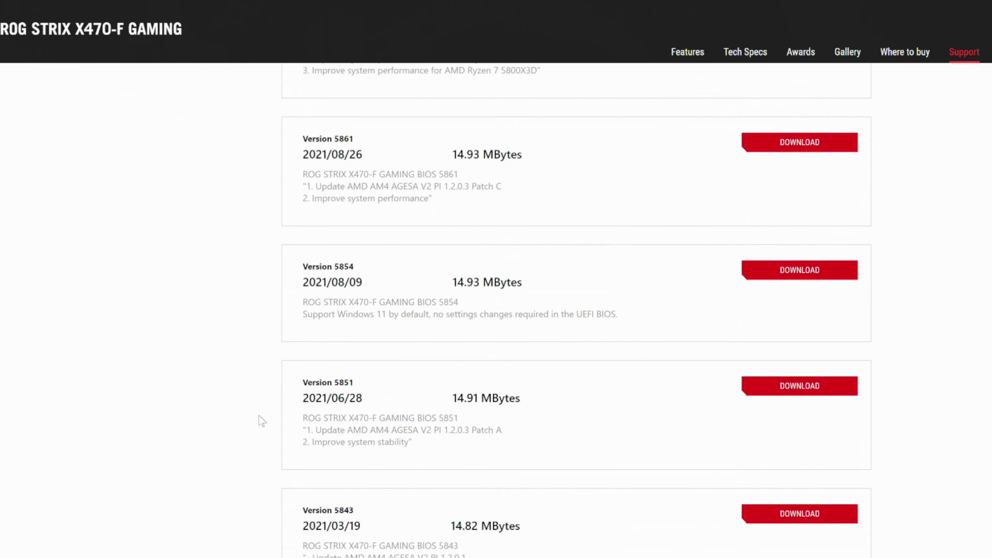
scroll(433, 458, "down", 3)
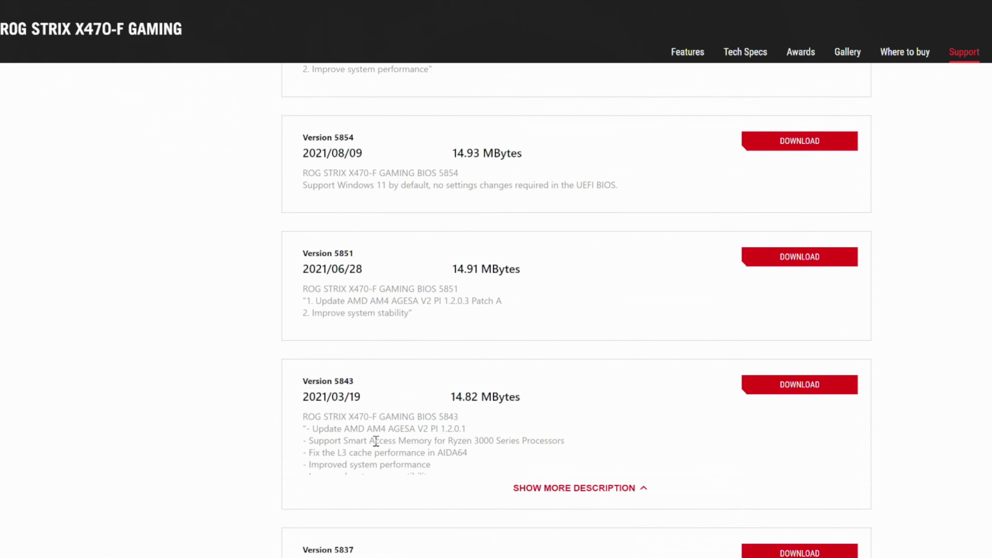
scroll(451, 458, "down", 2)
left_click(562, 423)
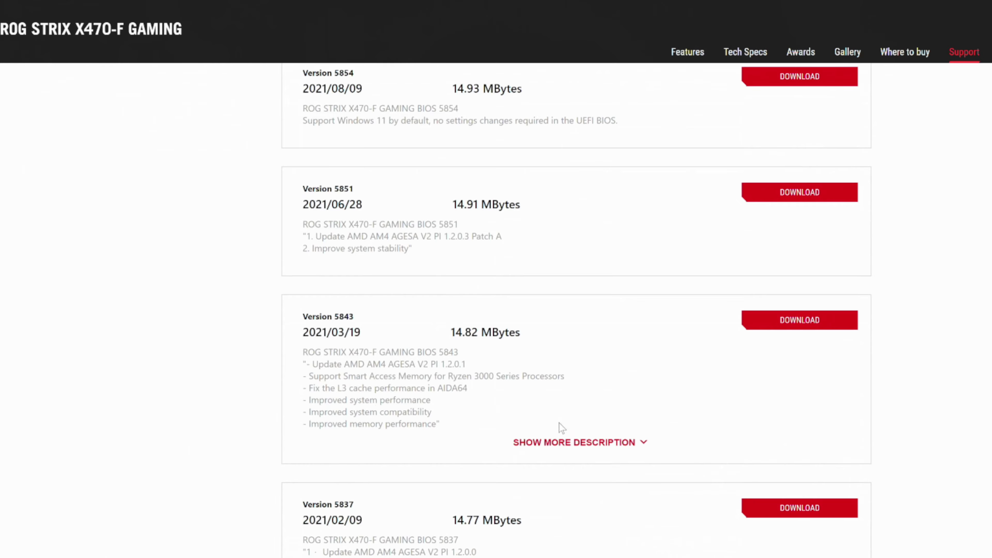
scroll(469, 410, "down", 1)
scroll(424, 390, "down", 7)
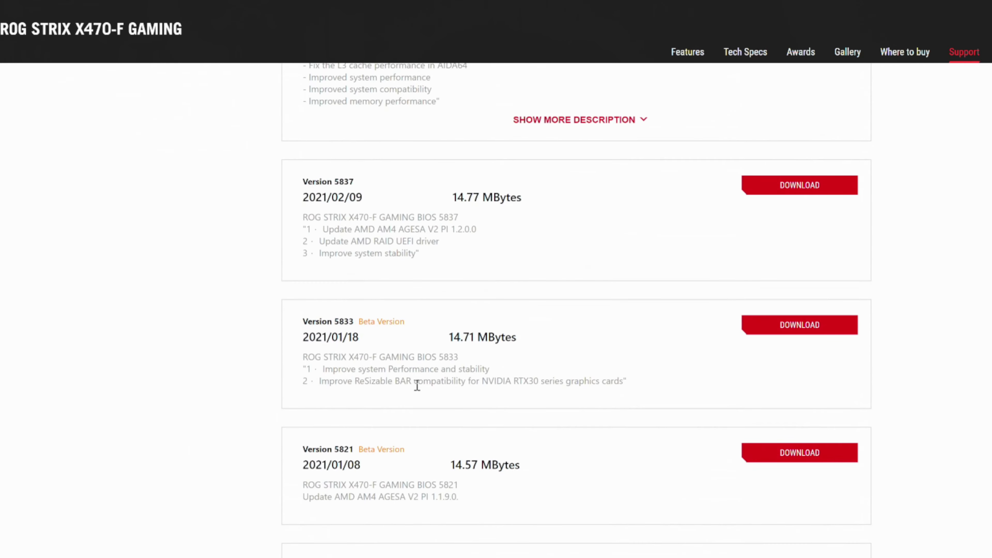
scroll(416, 386, "up", 3)
scroll(426, 391, "up", 15)
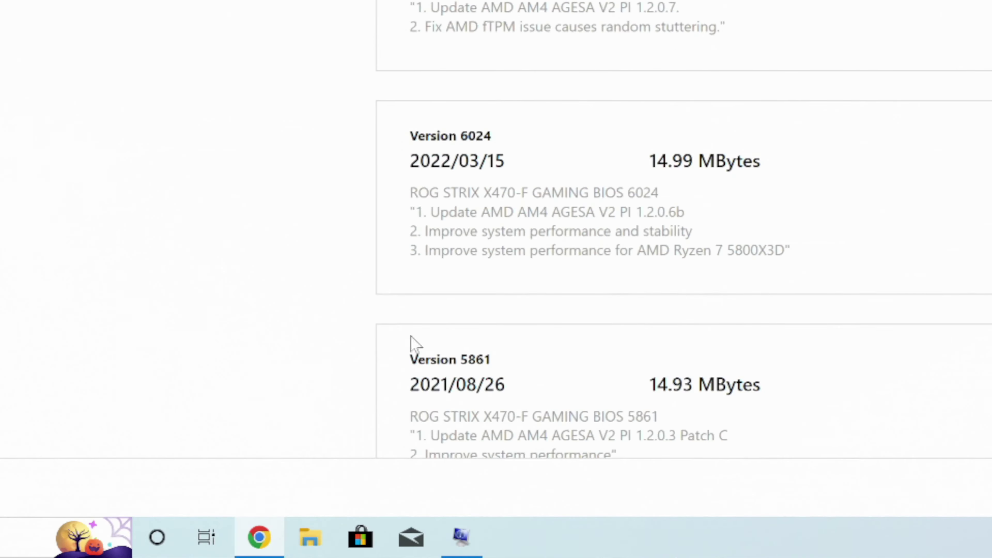
Extract the downloaded 6042 BIOS zip from Downloads into its own folder
left_click(311, 541)
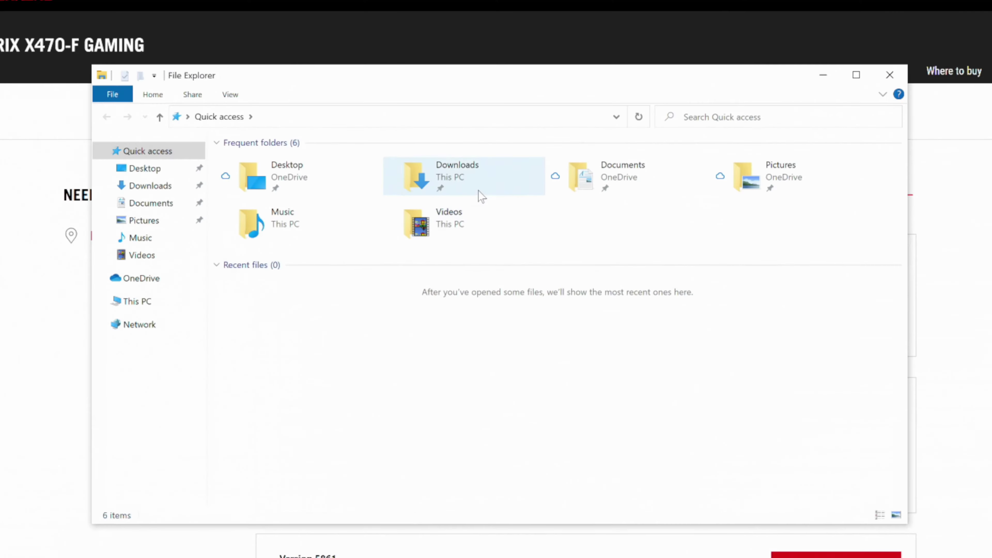
double_click(462, 182)
right_click(309, 181)
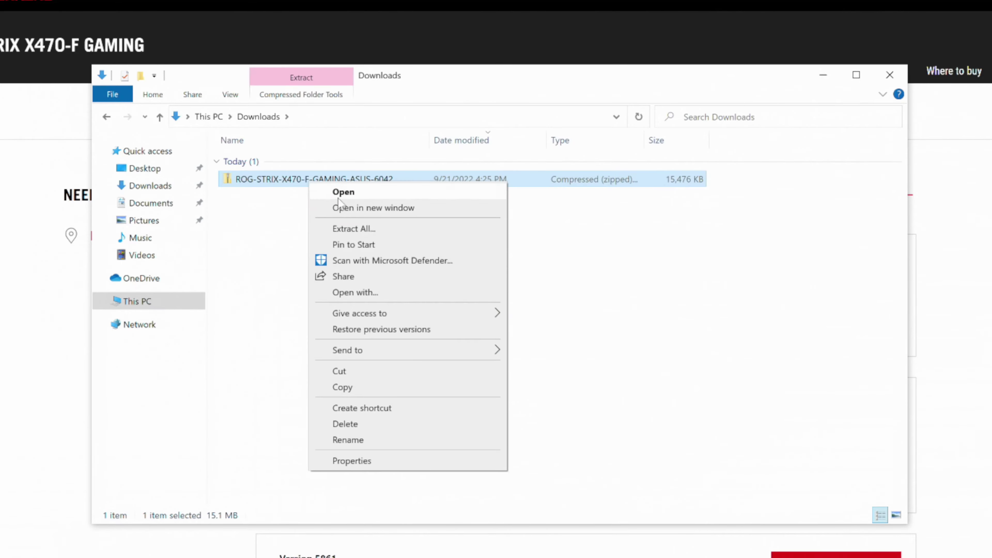
left_click(344, 226)
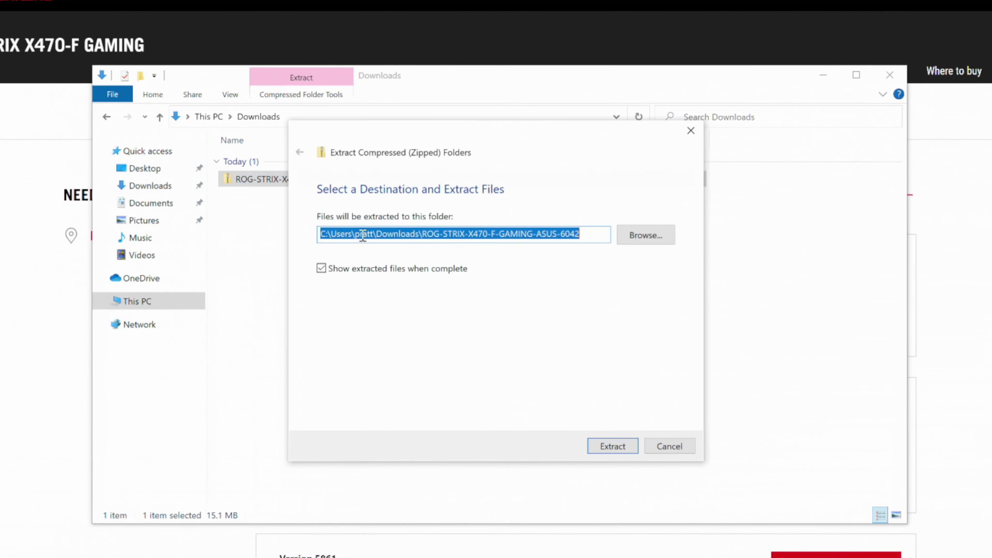
left_click(612, 447)
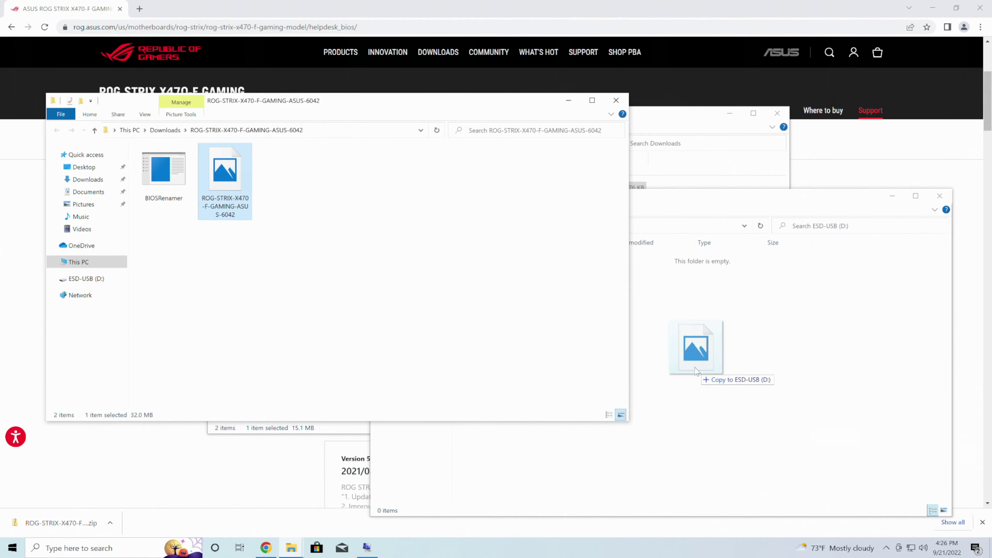
Copy the 6042 CAP file onto the ESD-USB (D:) drive and close the Explorer windows
left_click_drag(696, 371, 698, 370)
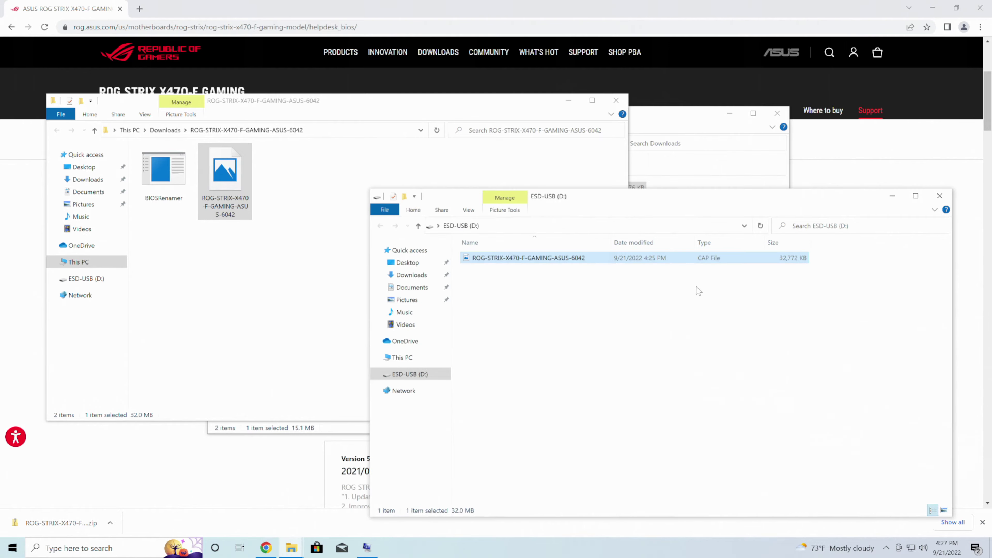
left_click(939, 196)
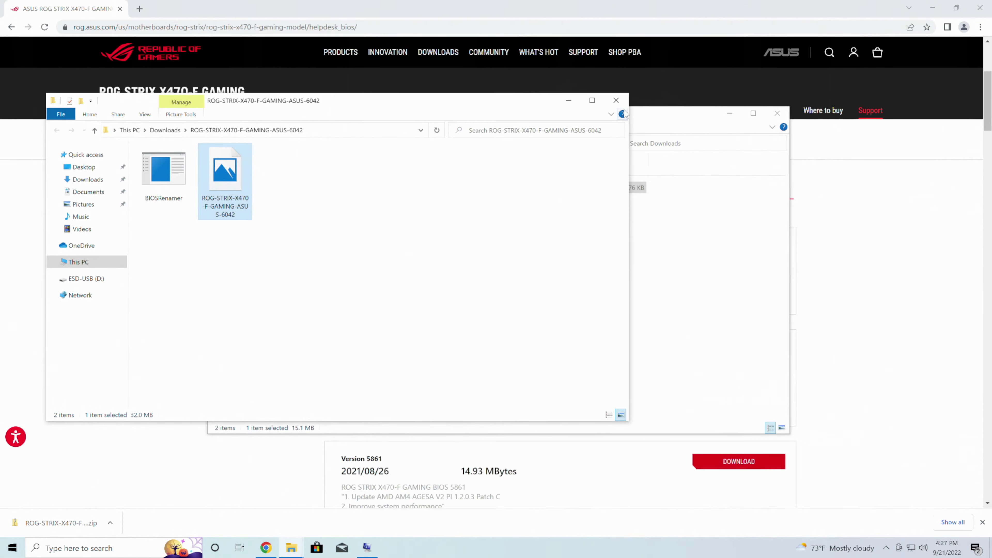
left_click(616, 101)
left_click(777, 114)
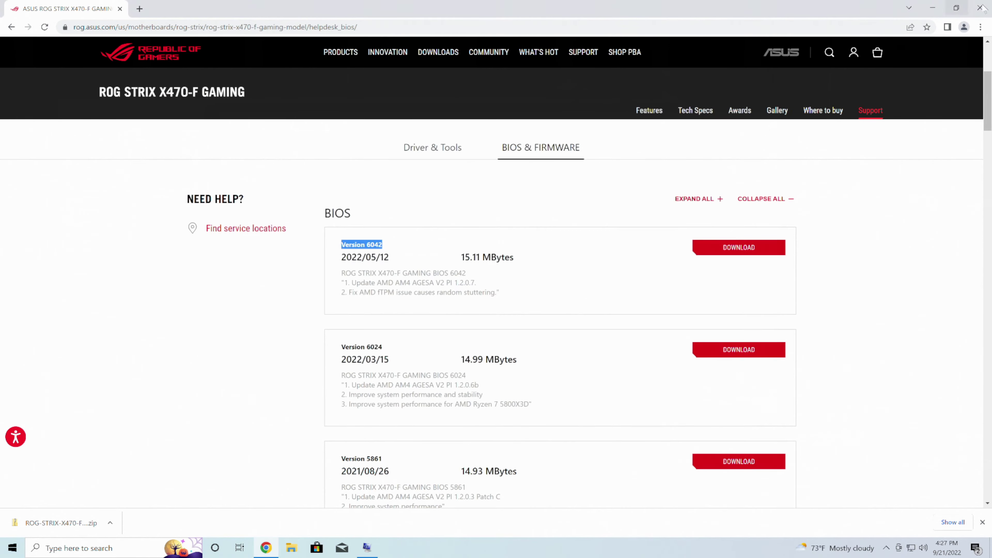
left_click(937, 6)
Close System Information and restart Windows to boot into the UEFI BIOS setup
left_click(963, 21)
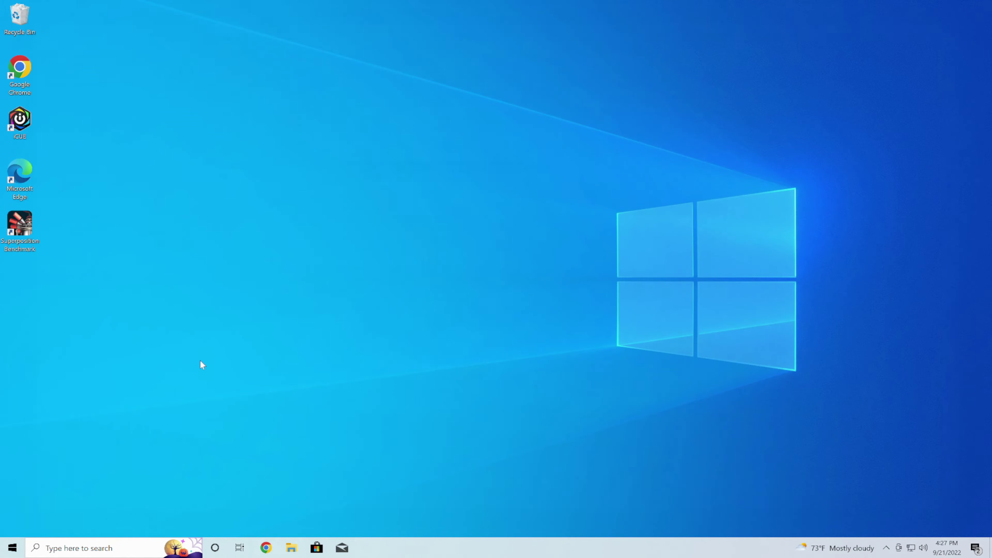
right_click(13, 547)
mouse_move(52, 518)
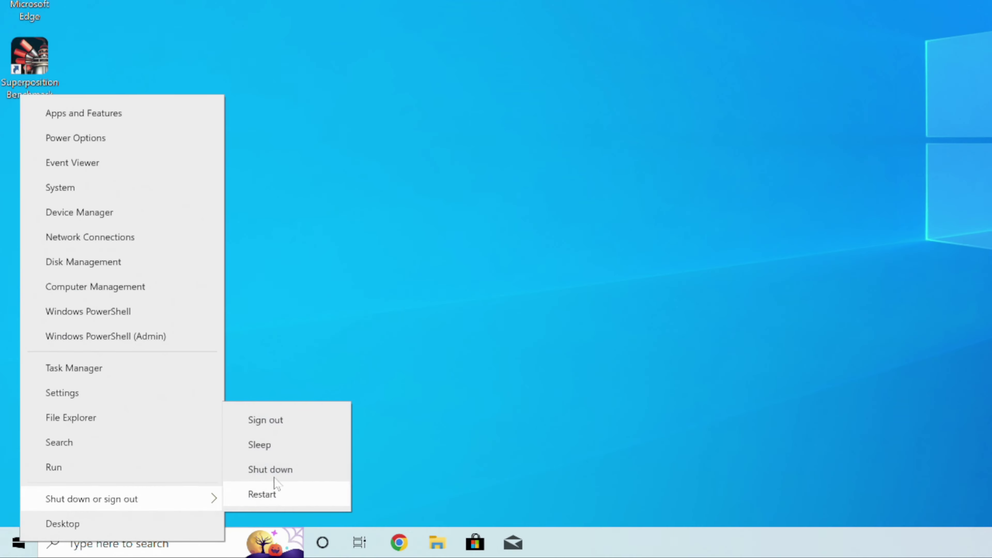
left_click(262, 494)
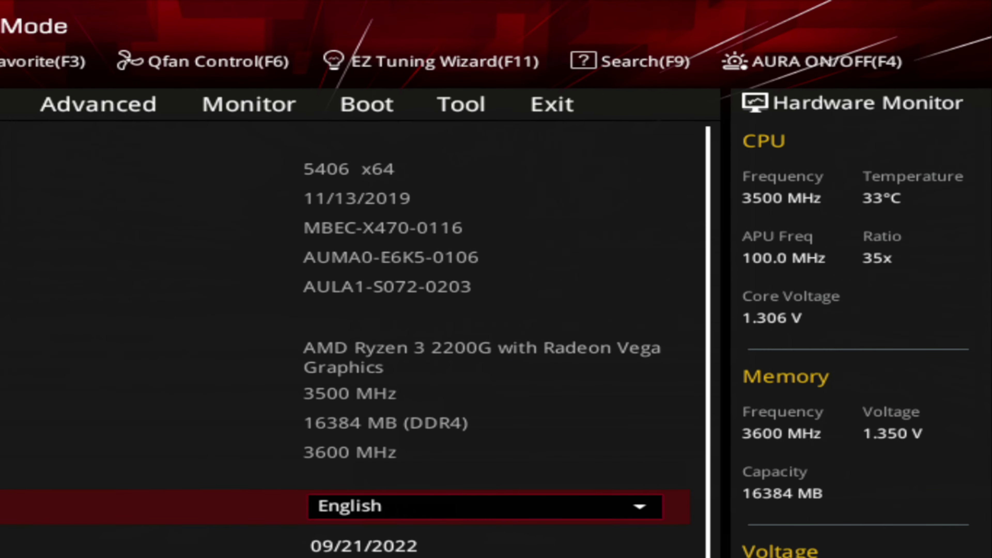
Launch the ASUS EZ Flash 3 Utility from the Tool page
left_click(476, 113)
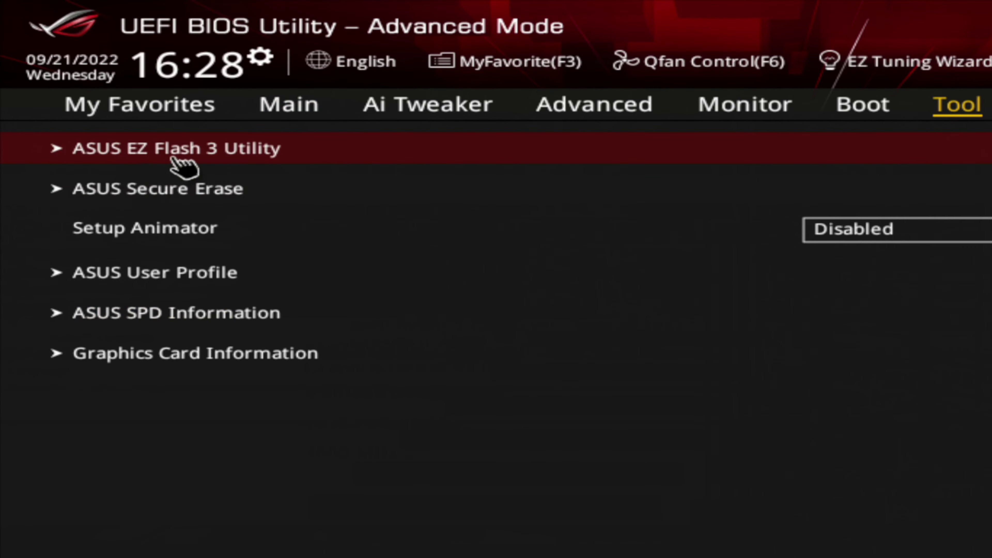
left_click(242, 154)
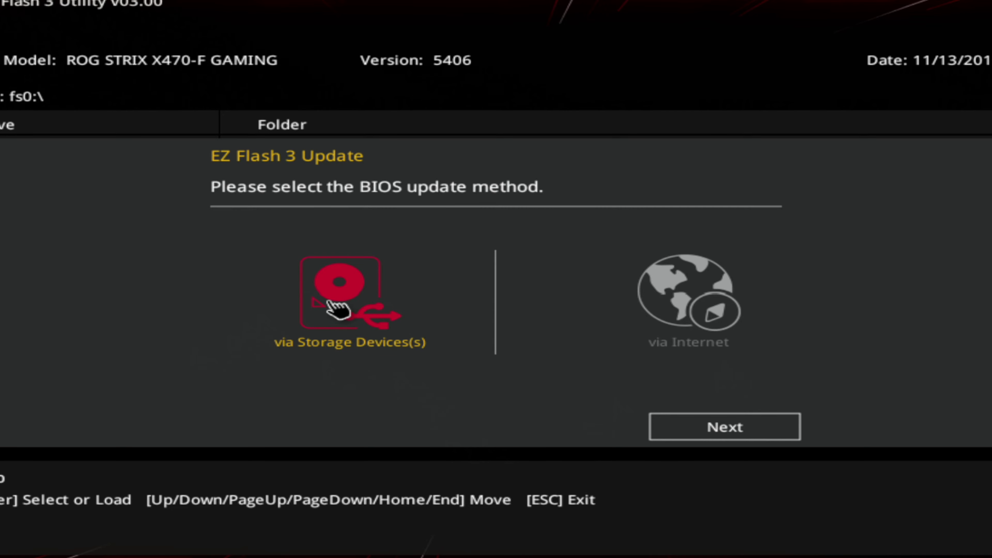
Update via storage devices and select ROG-STRIX-X470-F-GAMING-ASUS-6042.CAP on the USB drive
left_click(727, 427)
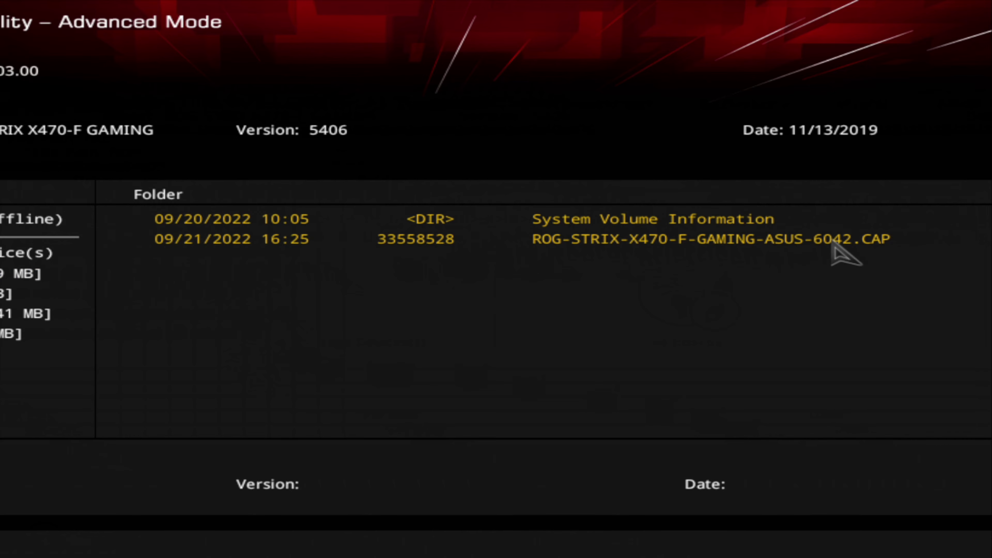
left_click(716, 244)
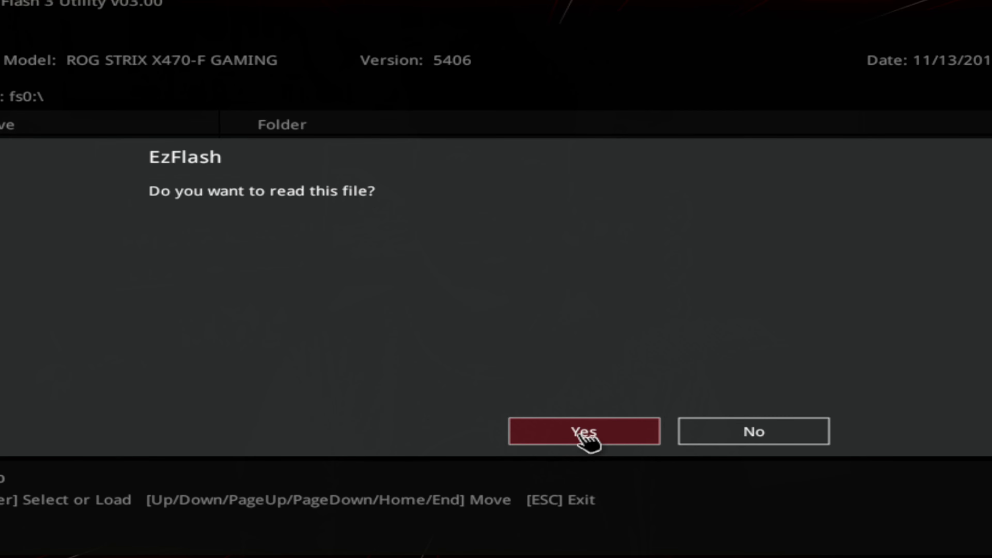
Confirm reading the 6042 CAP file and confirm flashing the BIOS update
left_click(582, 433)
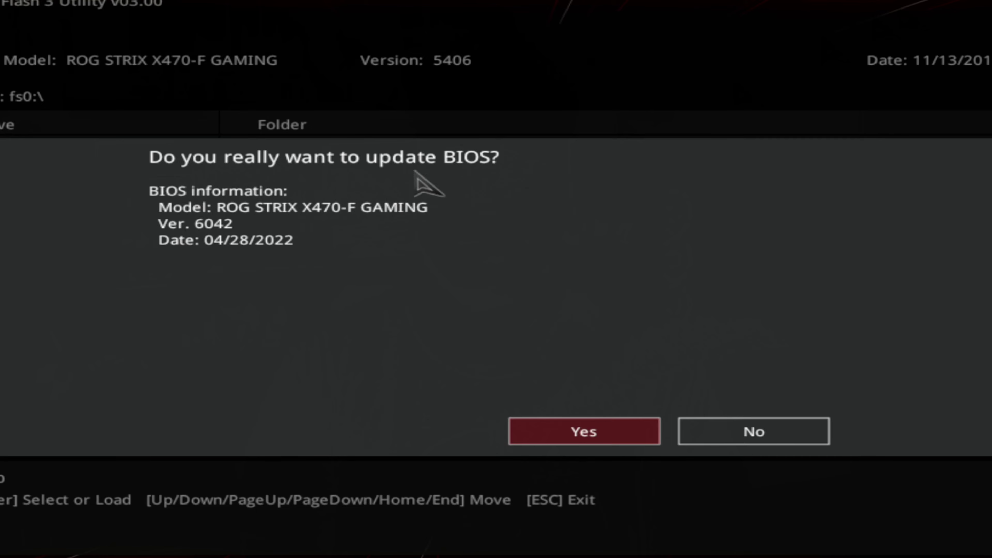
left_click(585, 430)
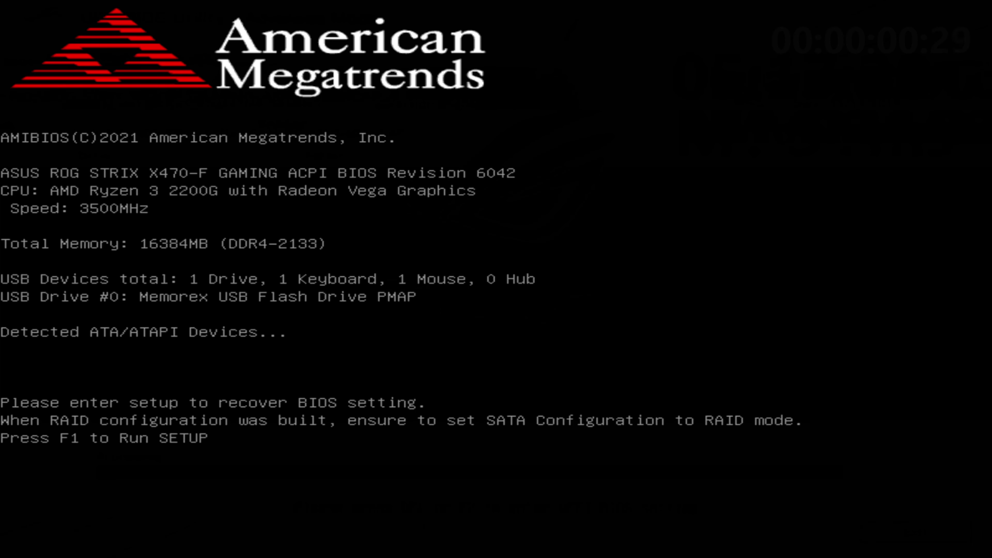
Enter setup with F1 and set Ai Tweaker's Ai Overclock Tuner to D.O.C.P
key("F1")
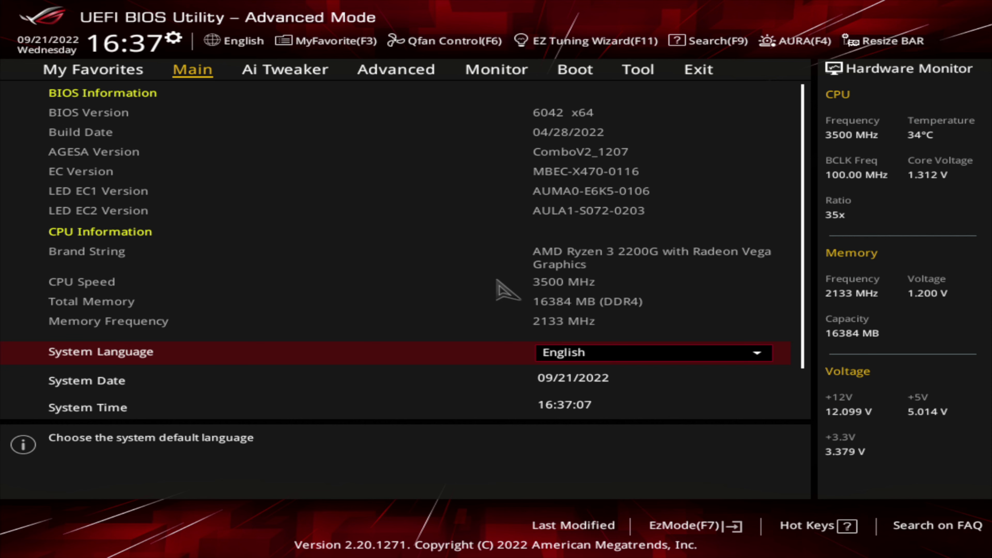
key("Right")
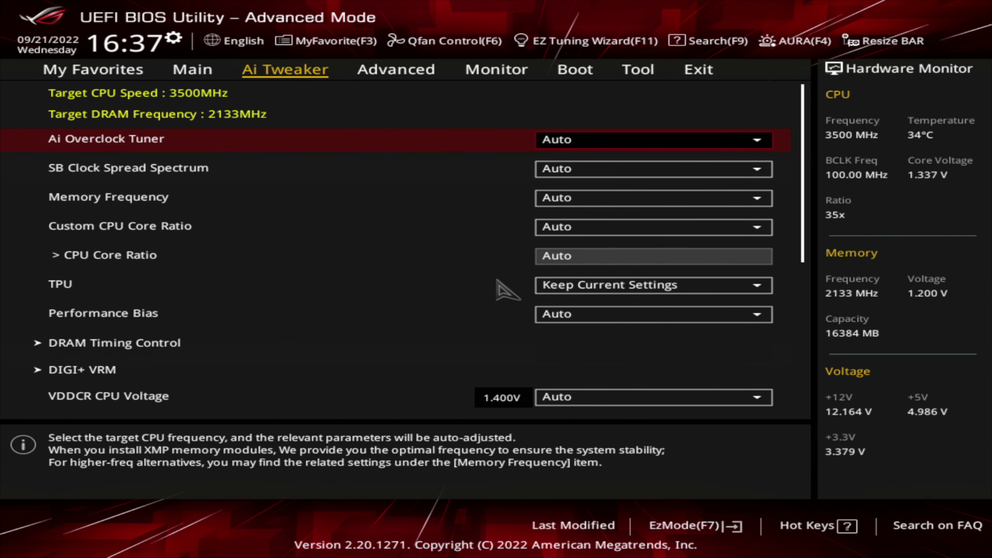
key("Return")
key("Down")
key("Down")
key("Return")
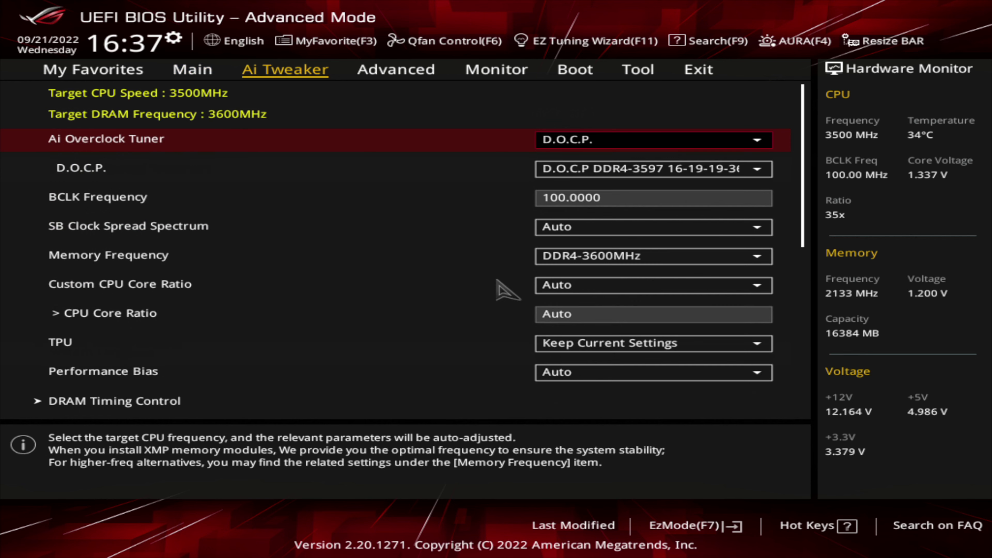
key("Down")
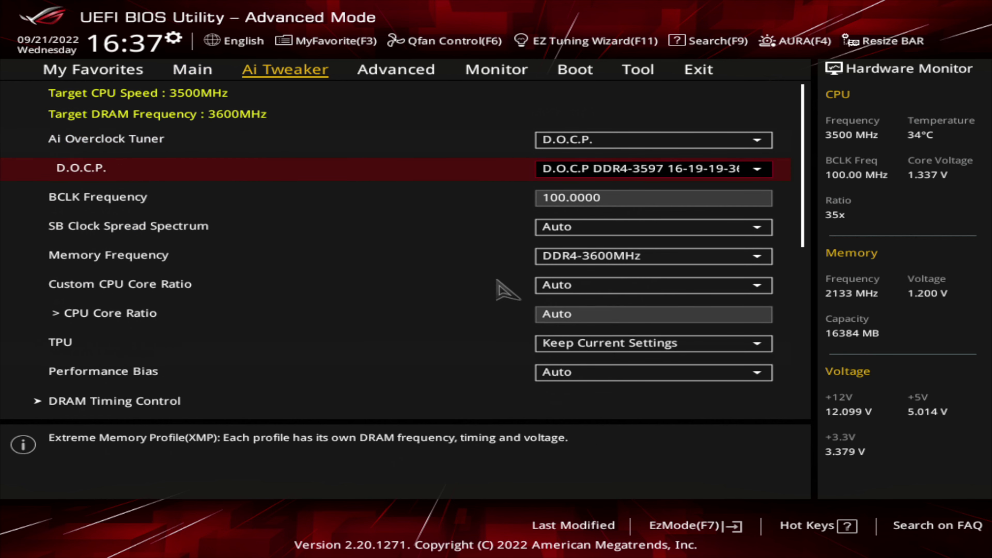
Choose Save Changes & Reset from the Exit menu to bring up the confirmation
key("Right")
key("Right")
key("Right")
key("Right")
key("Right")
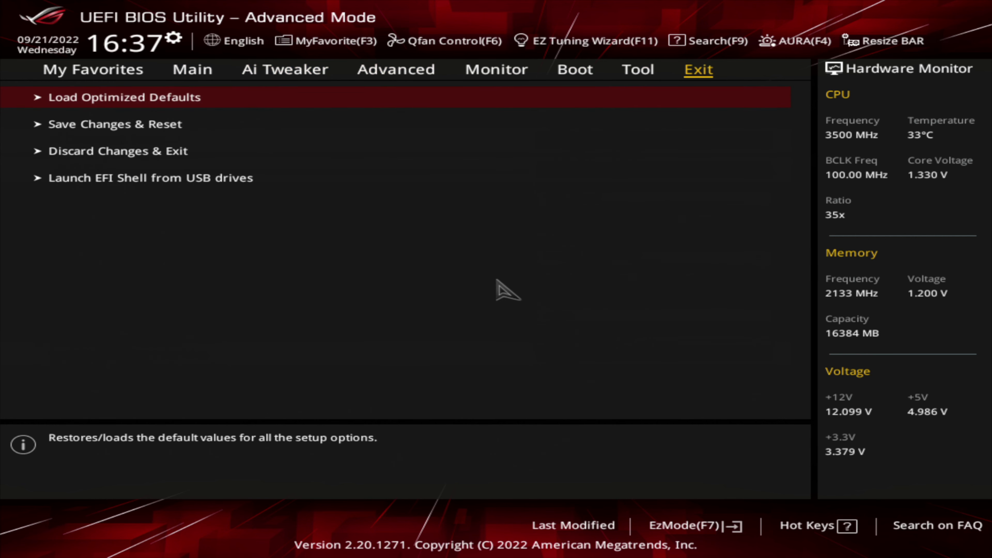
key("Down")
key("Return")
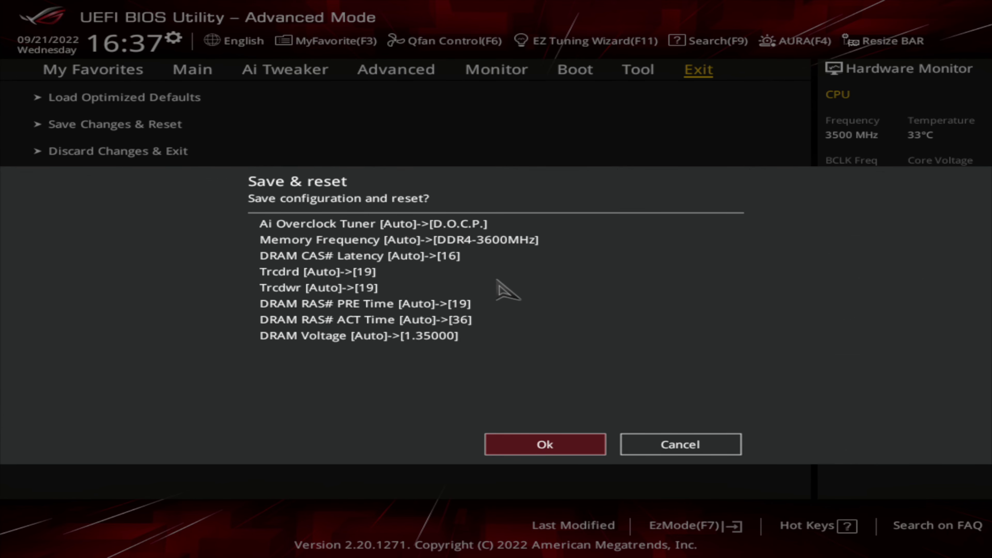